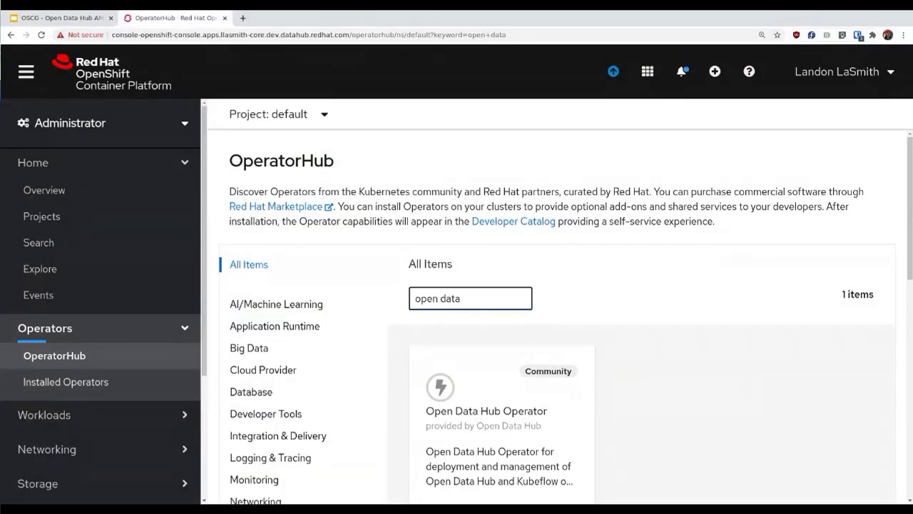
click(81, 363)
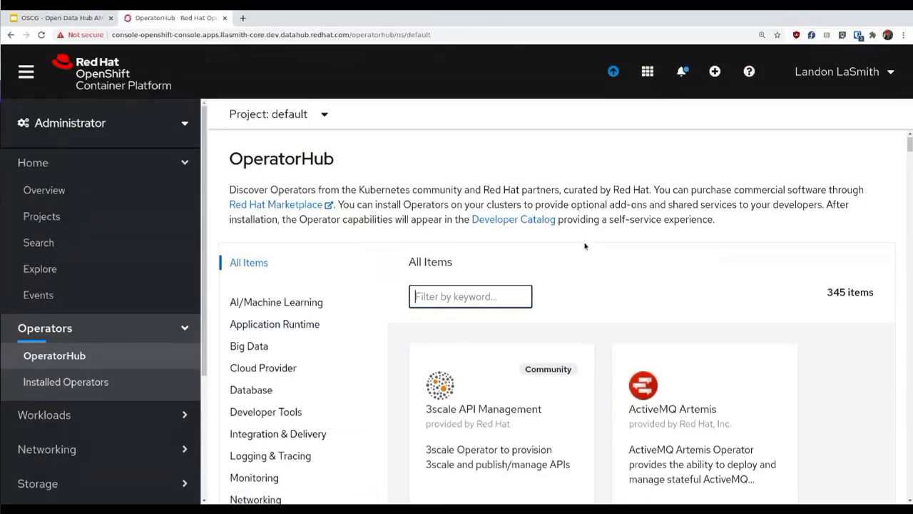
scroll(587, 242, down, 1)
text(o)
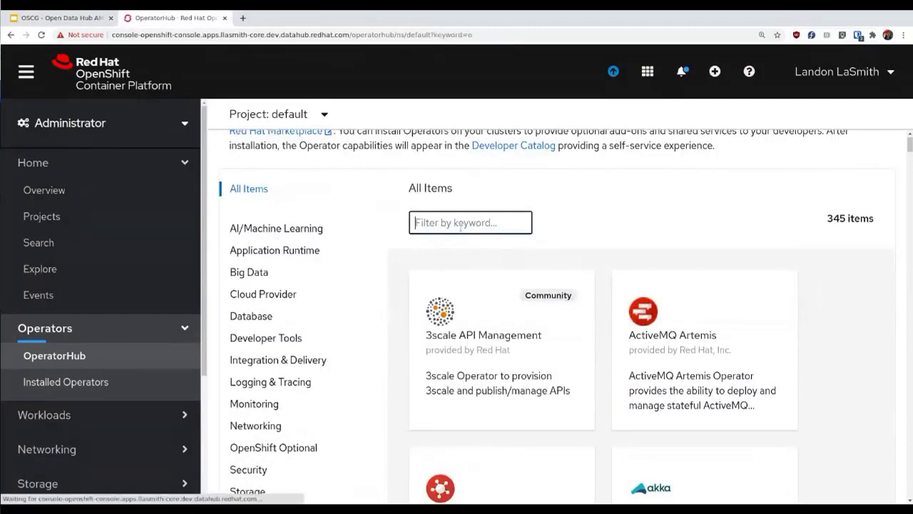
text(open)
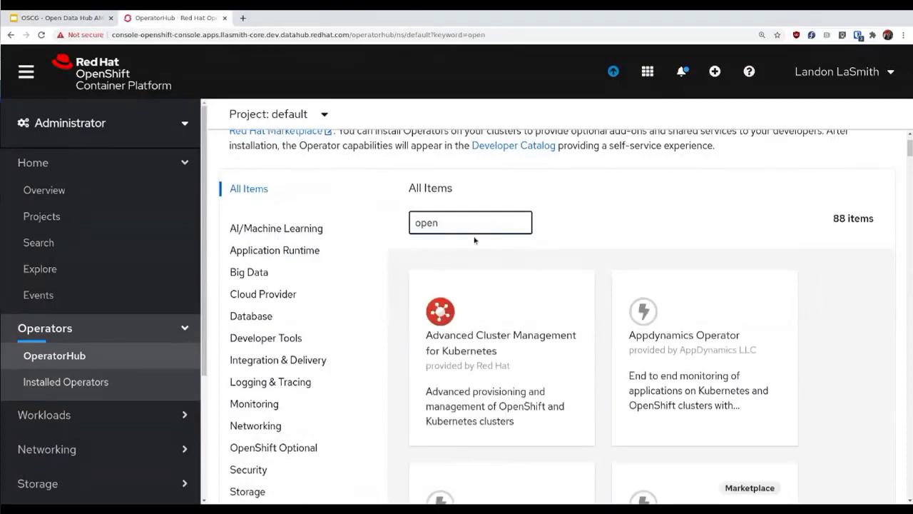
scroll(485, 251, up, 1)
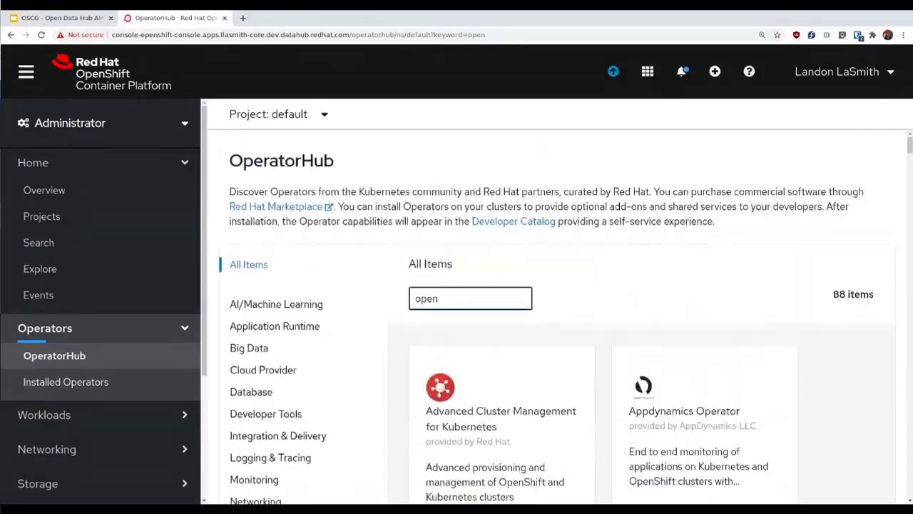
Create a new project named opendatahub.
click(80, 212)
click(298, 169)
text(opendatah)
key(BackSpace)
text(hub)
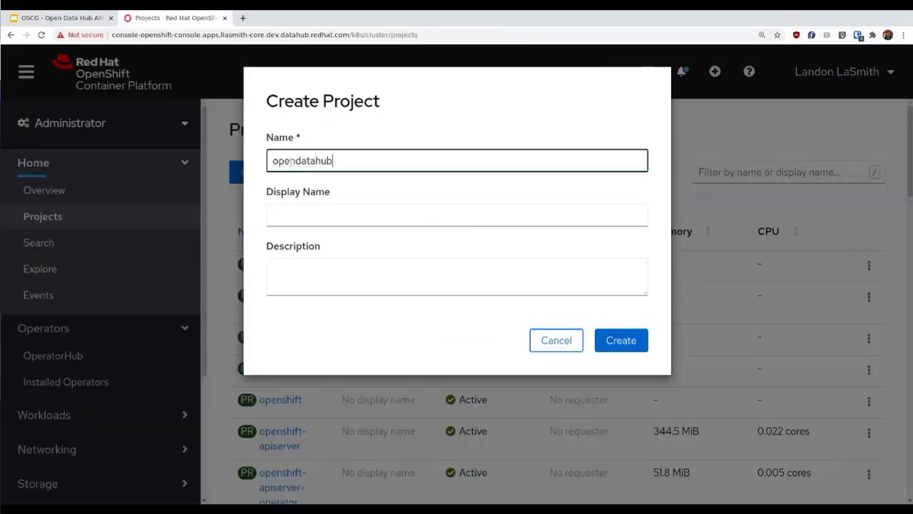
click(634, 342)
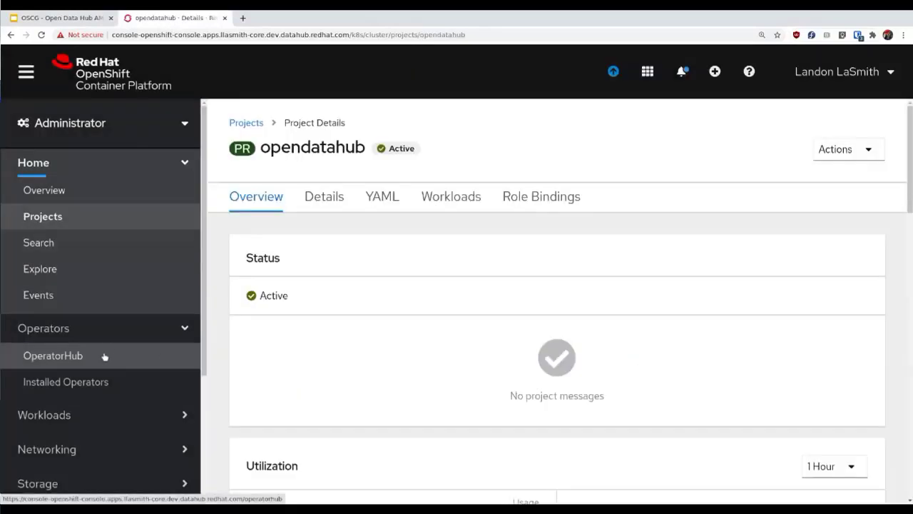
Search OperatorHub for "opendata" within the opendatahub project and open the Open Data Hub Operator, accepting the community operator notice.
click(105, 356)
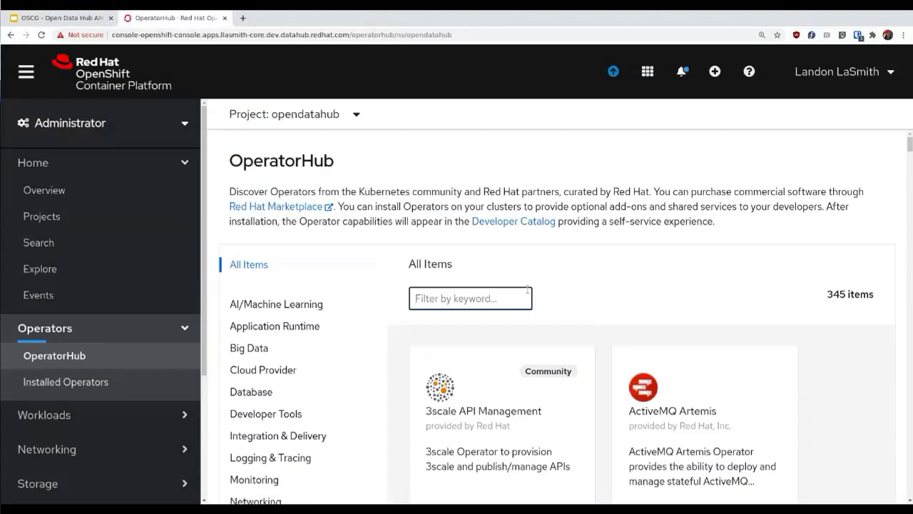
text(opendata)
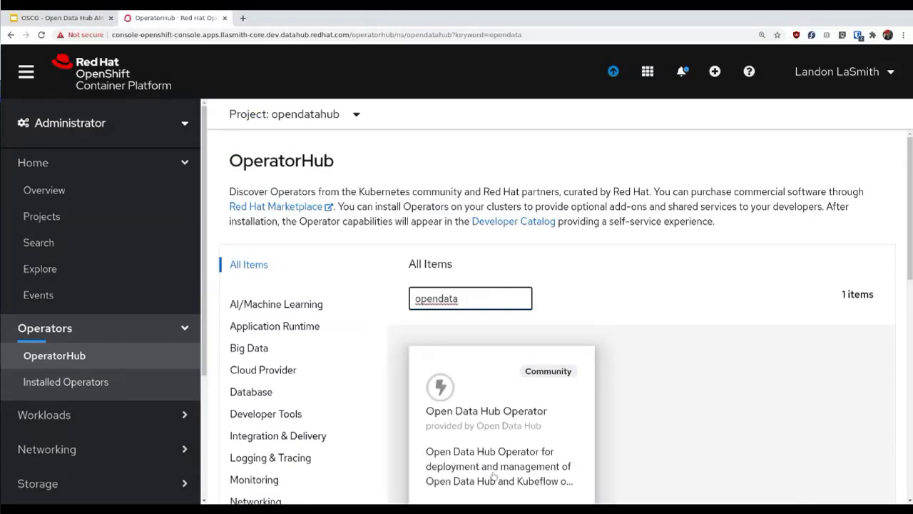
scroll(599, 418, down, 3)
click(511, 308)
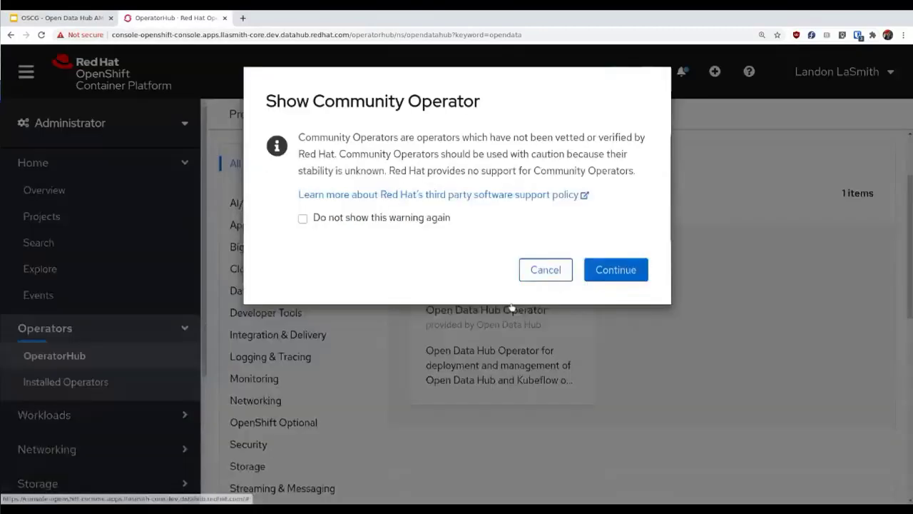
click(632, 277)
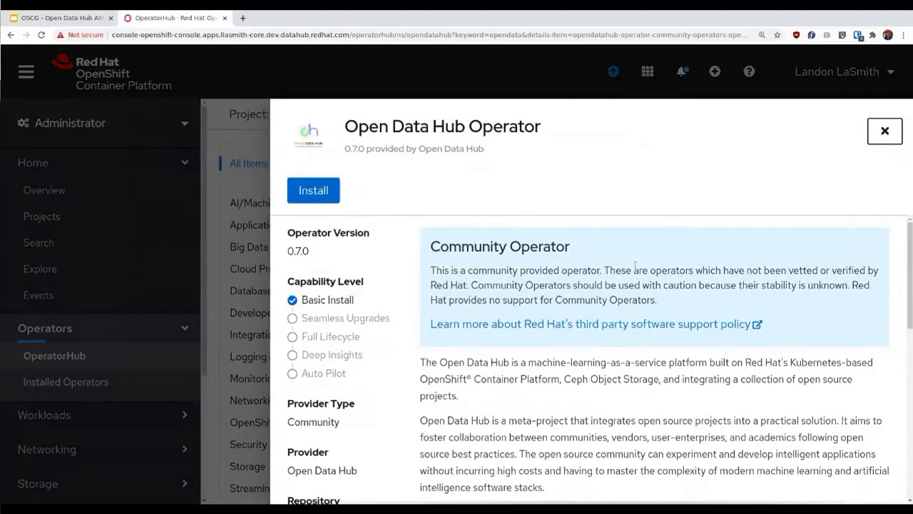
Examine the Open Data Hub Operator's repository, container image, component list and available channels.
scroll(586, 383, down, 4)
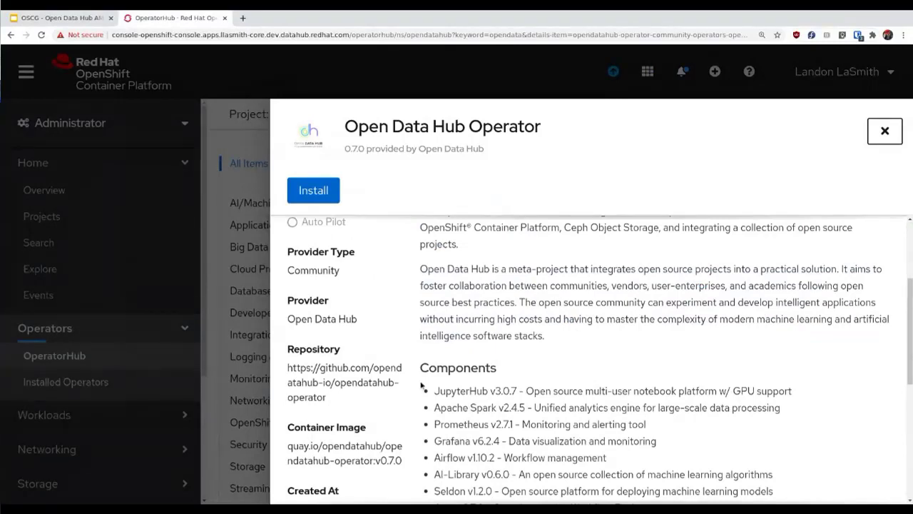
drag(288, 367, 360, 392)
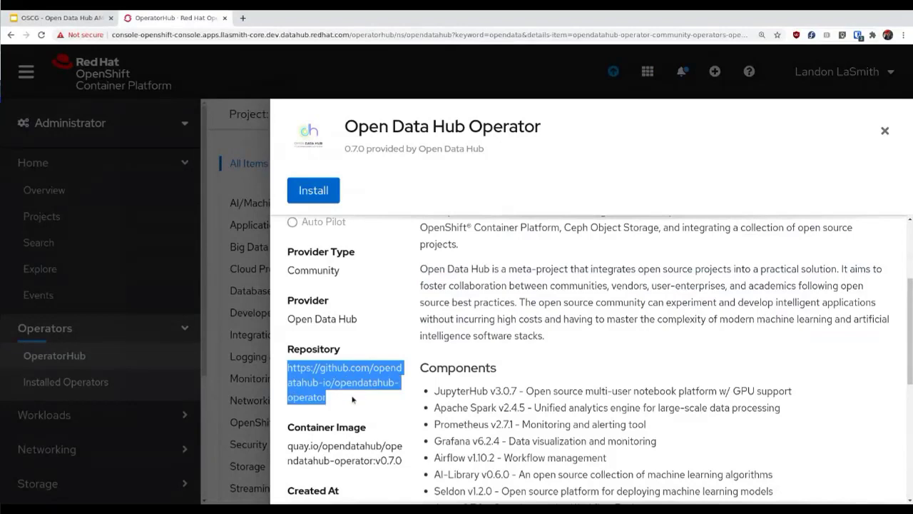
click(352, 399)
scroll(343, 414, down, 2)
drag(309, 370, 400, 386)
click(401, 384)
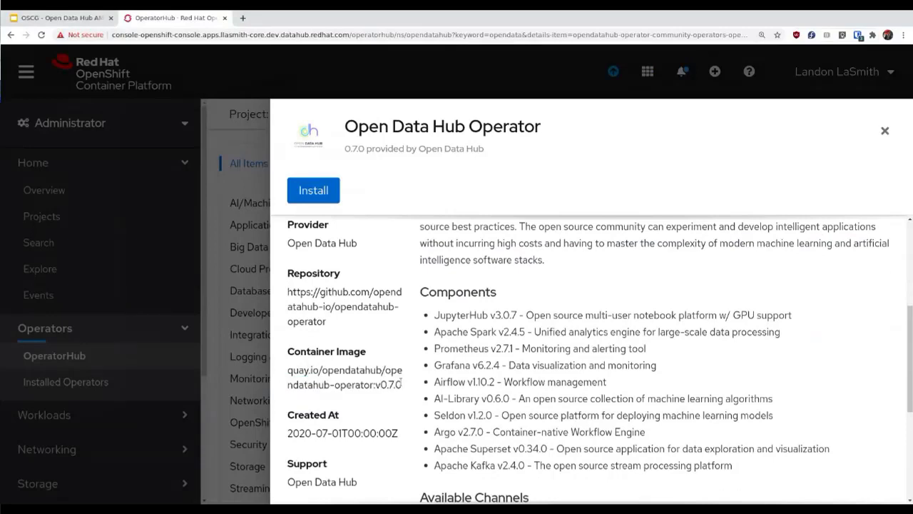
scroll(630, 411, down, 5)
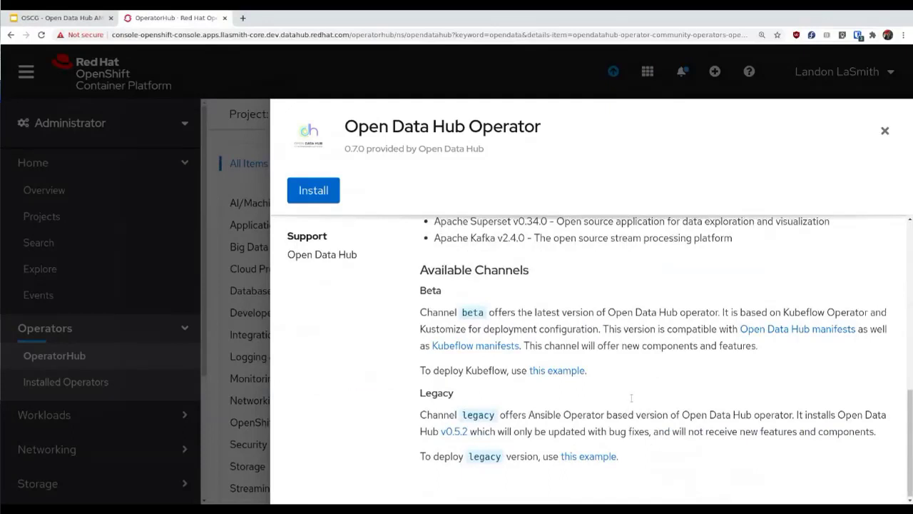
Install the Open Data Hub Operator for all namespaces, using the beta update channel and the Automatic approval strategy.
click(306, 199)
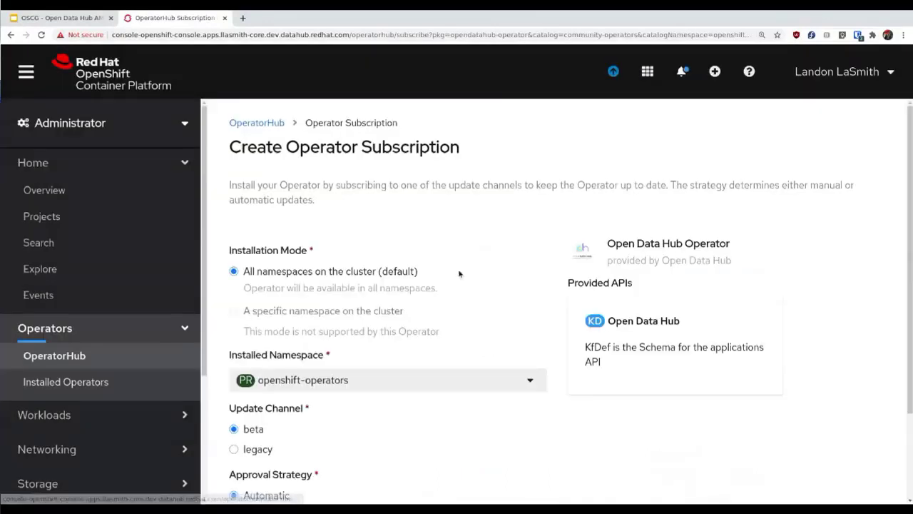
scroll(514, 299, down, 3)
scroll(644, 412, up, 2)
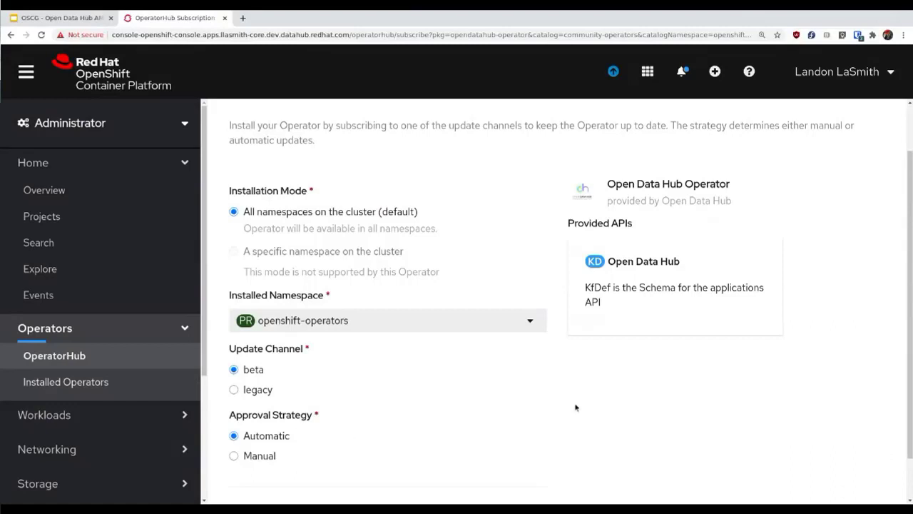
scroll(347, 416, down, 1)
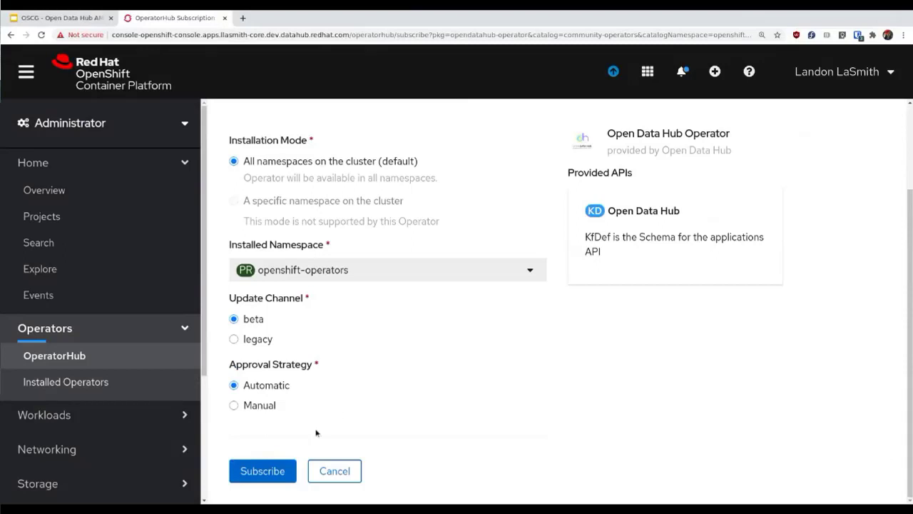
click(242, 471)
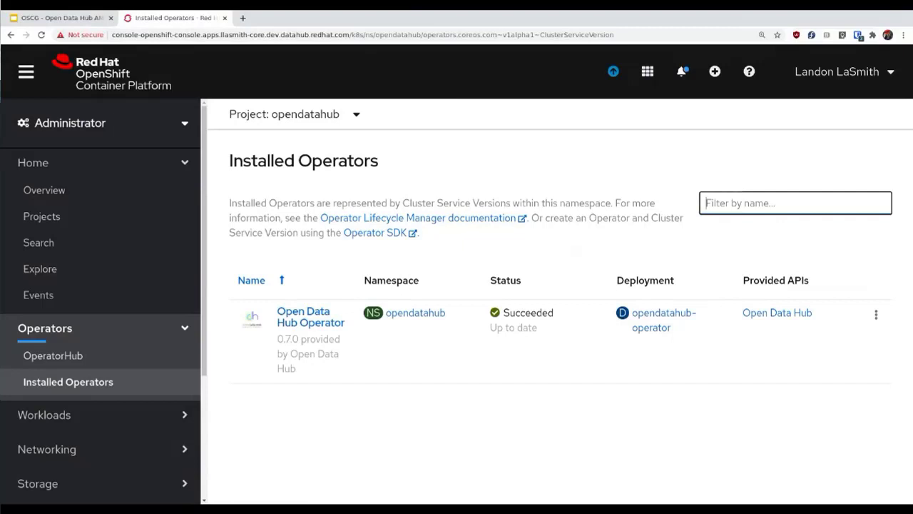
Open the installed Open Data Hub Operator's details and start creating an instance of its Open Data Hub API.
click(308, 330)
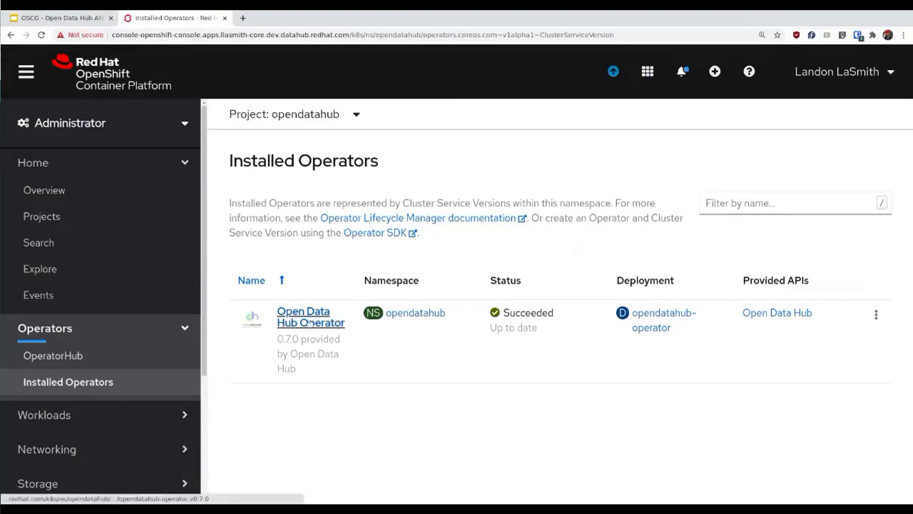
click(310, 323)
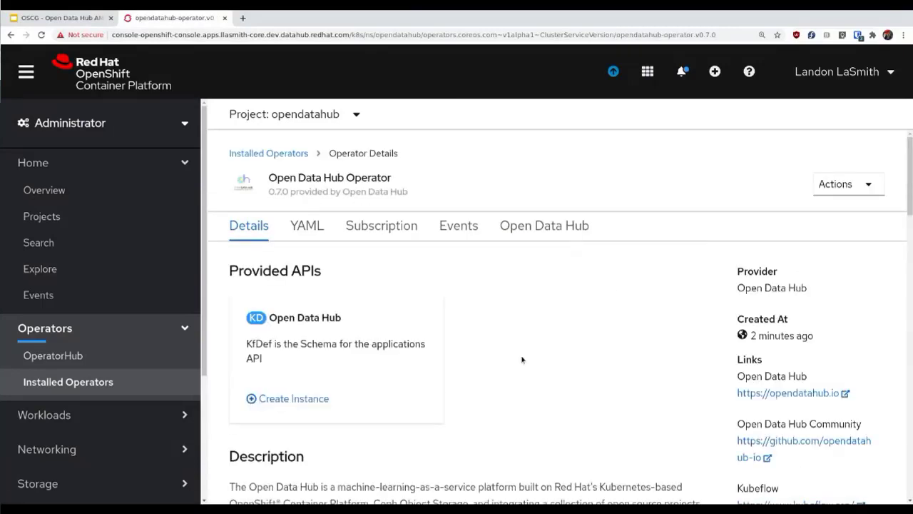
scroll(521, 359, down, 2)
scroll(522, 358, down, 1)
scroll(521, 354, up, 1)
scroll(528, 353, down, 2)
scroll(535, 352, up, 2)
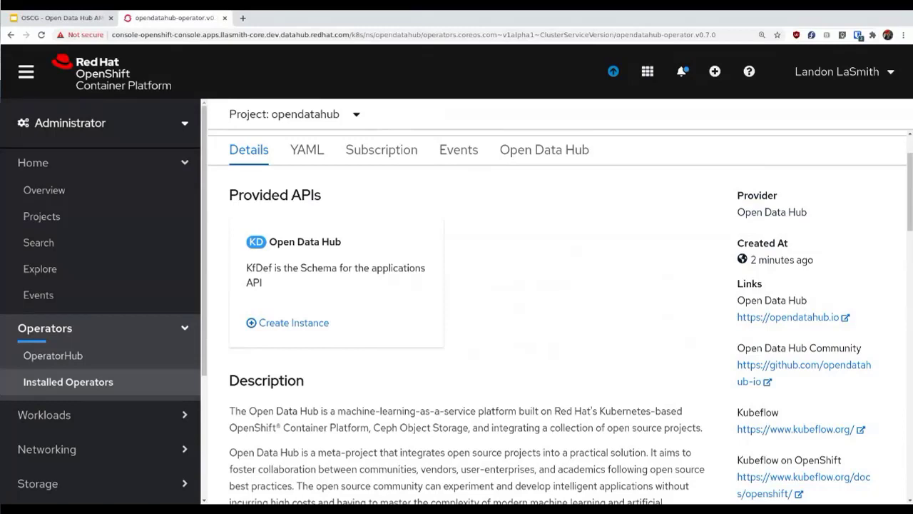
click(314, 325)
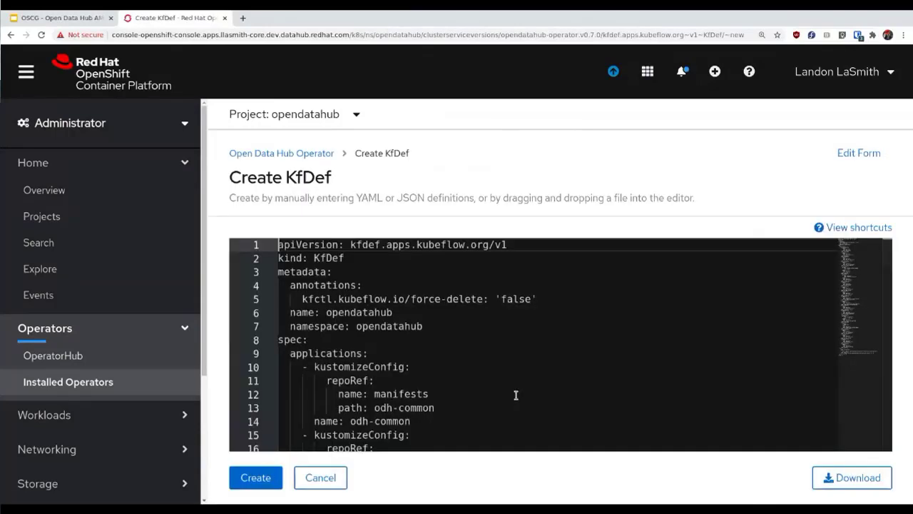
Look over the metadata and the beginning of the applications list in the KfDef YAML.
scroll(535, 346, down, 3)
scroll(545, 320, up, 3)
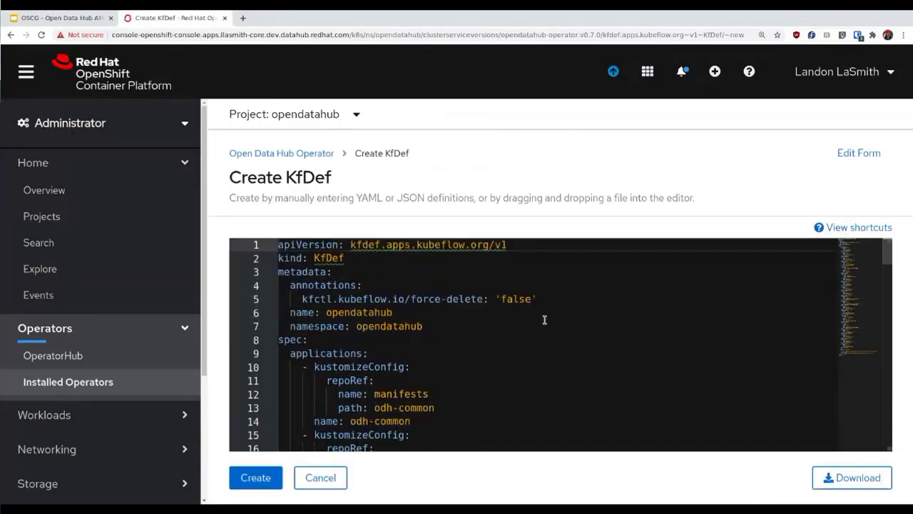
scroll(544, 318, down, 2)
scroll(538, 331, up, 2)
scroll(489, 348, down, 4)
scroll(489, 348, up, 1)
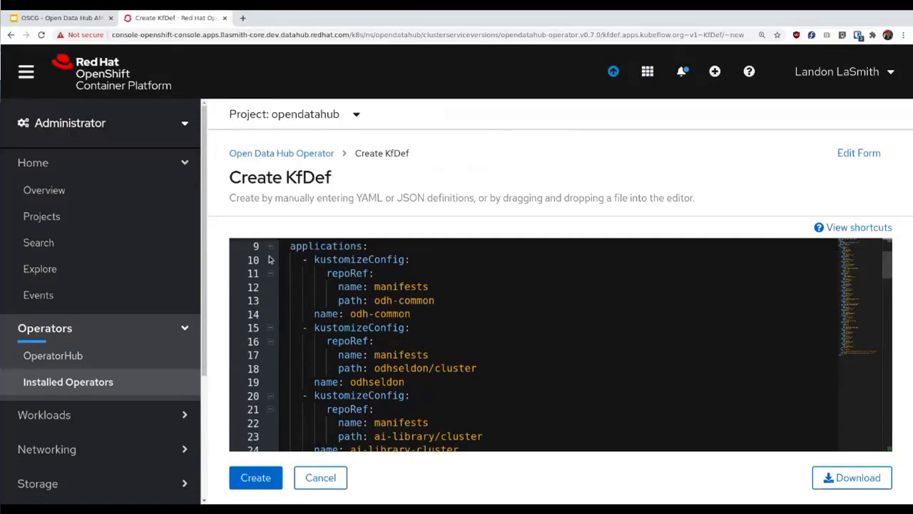
Examine the odh-common application entry in the KfDef YAML, including its kustomizeConfig, repoRef and name.
drag(290, 246, 423, 319)
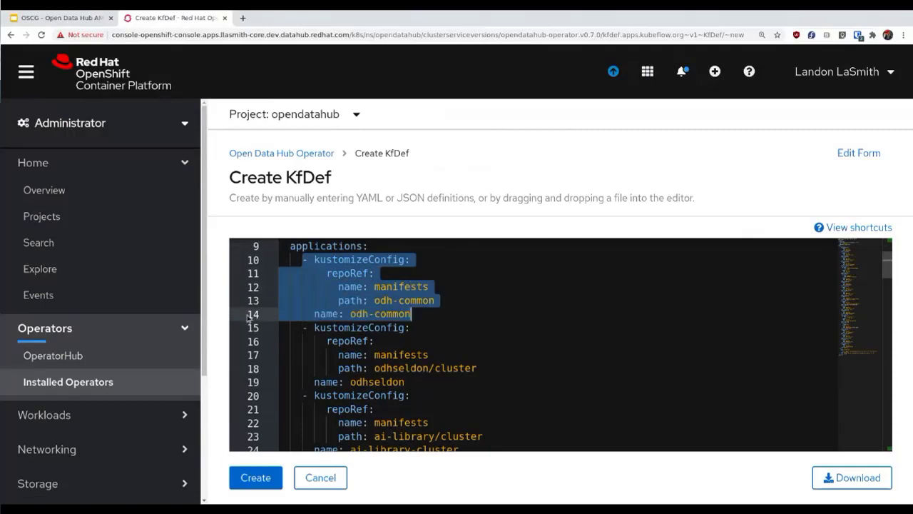
key(Up)
drag(328, 273, 350, 273)
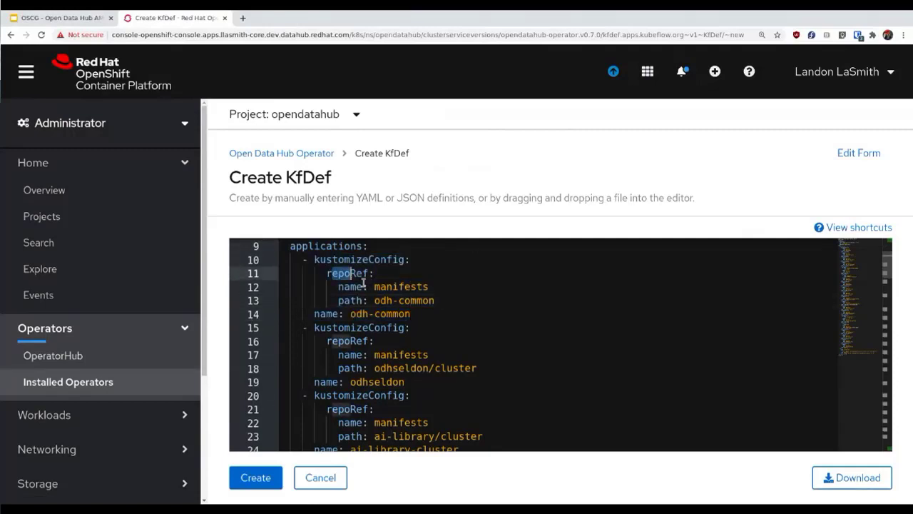
shift+click(320, 313)
click(320, 314)
scroll(433, 357, down, 2)
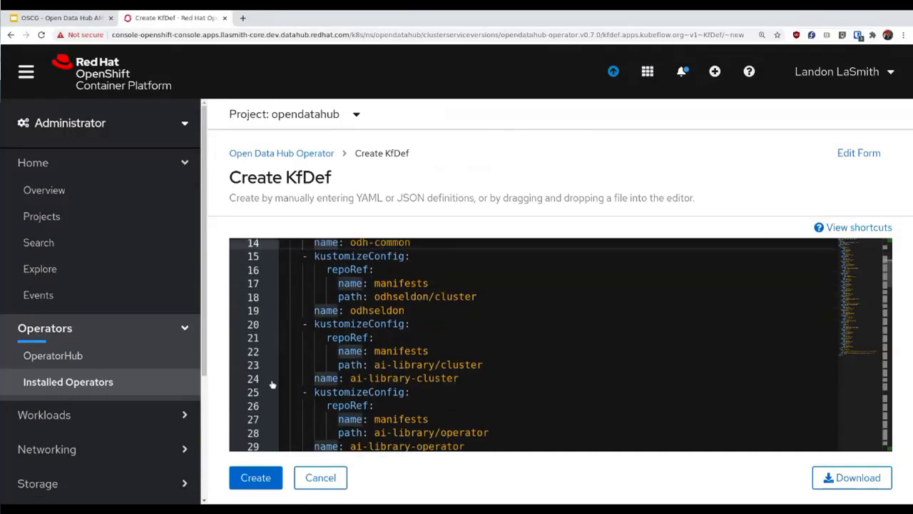
Compare the manifest paths of the ai-library cluster and operator entries in the KfDef YAML.
scroll(371, 321, down, 1)
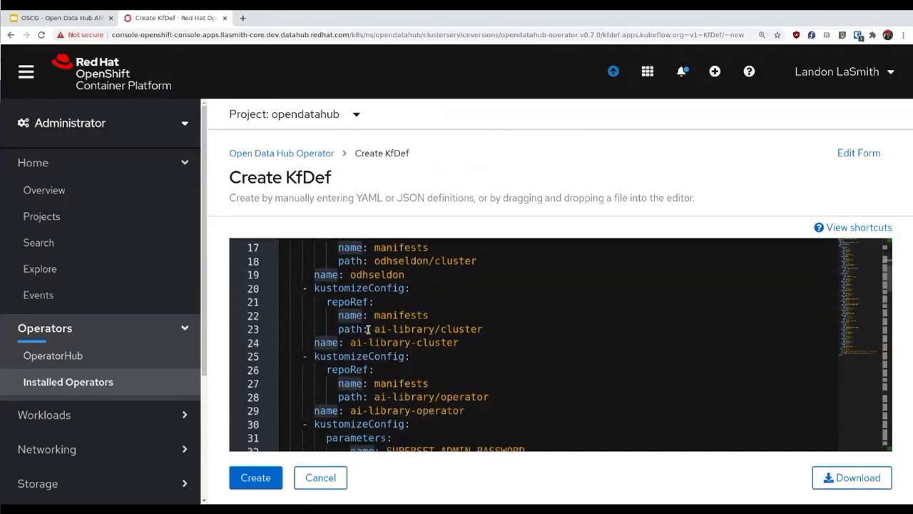
scroll(369, 329, down, 1)
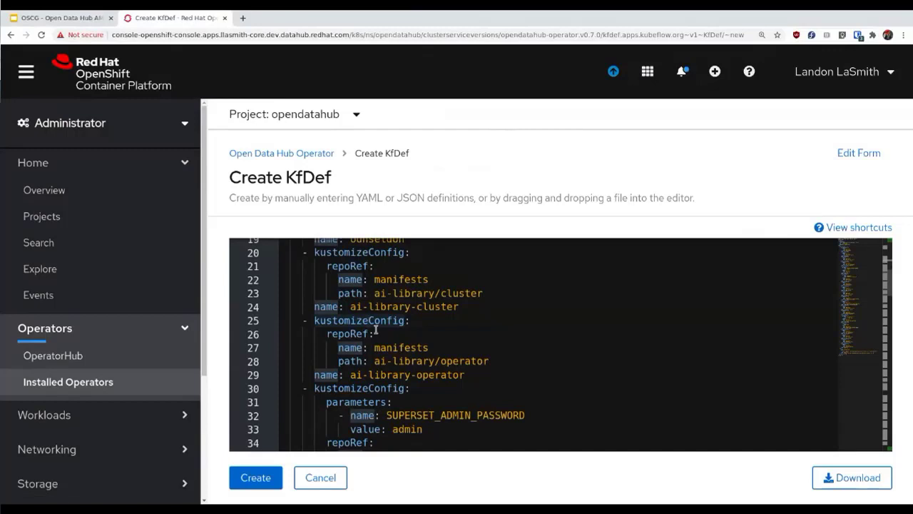
click(376, 292)
drag(375, 292, 482, 293)
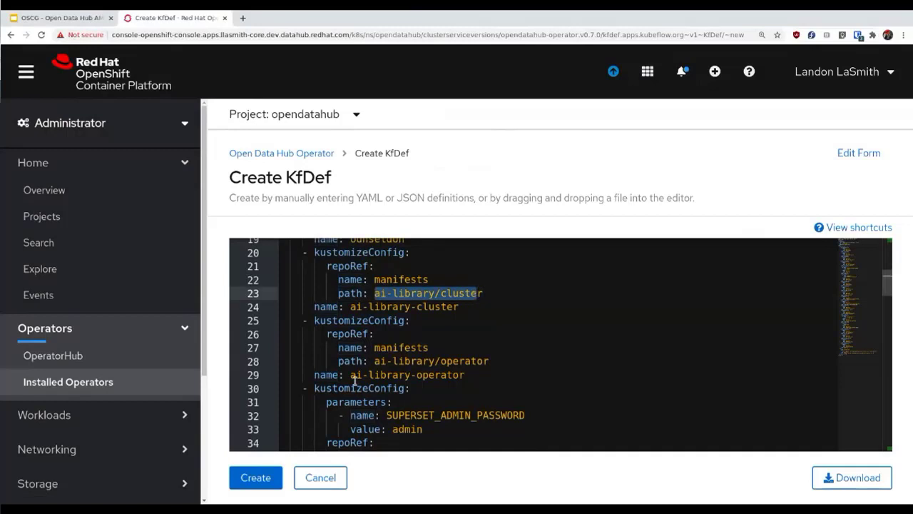
drag(374, 361, 491, 362)
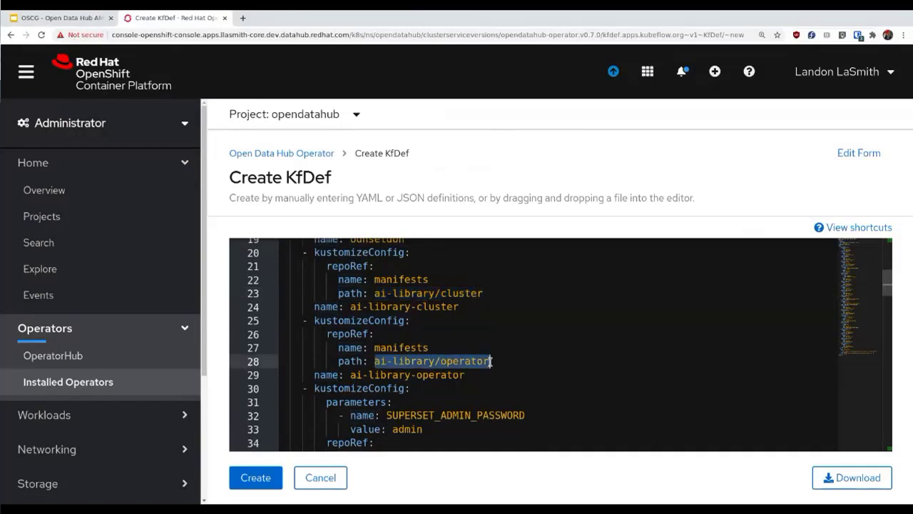
click(524, 363)
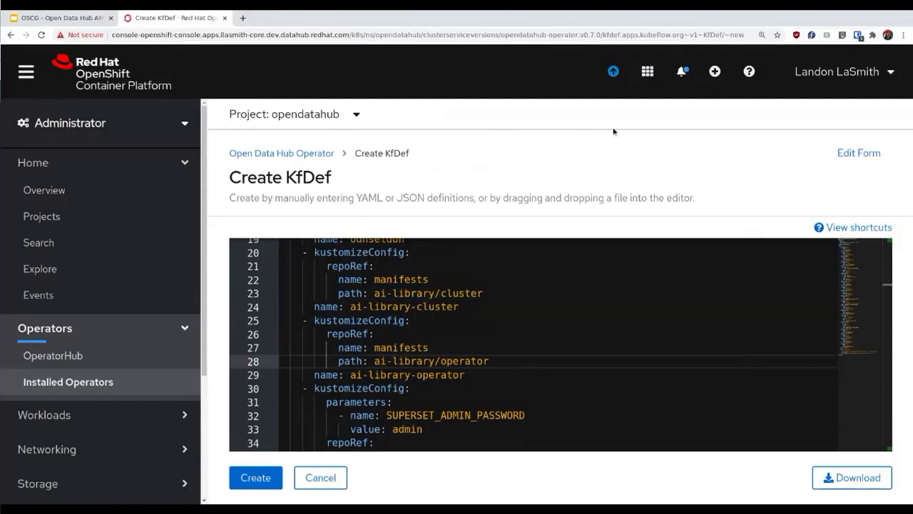
drag(440, 361, 489, 361)
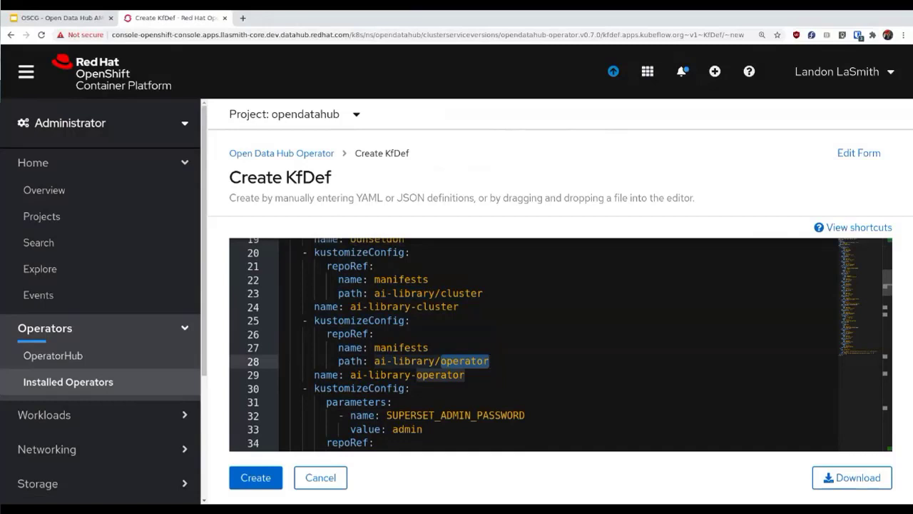
Examine the strimzi-operator entry's namespace parameter and kafka/cluster manifest reference in the KfDef YAML.
scroll(478, 367, down, 2)
scroll(478, 367, down, 3)
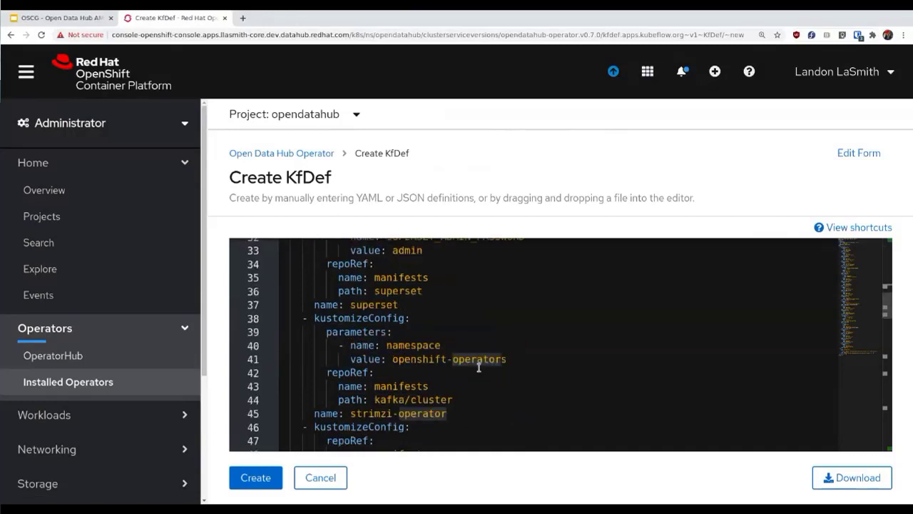
scroll(528, 384, down, 2)
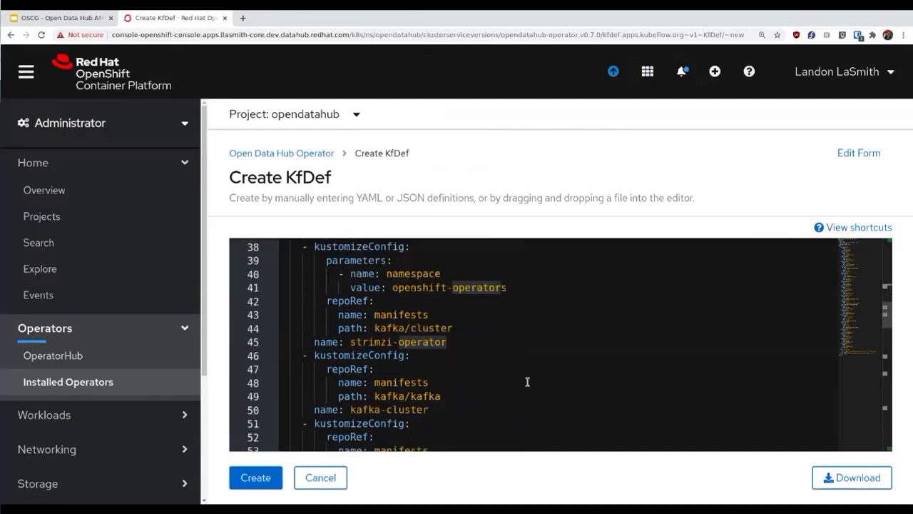
drag(338, 274, 428, 328)
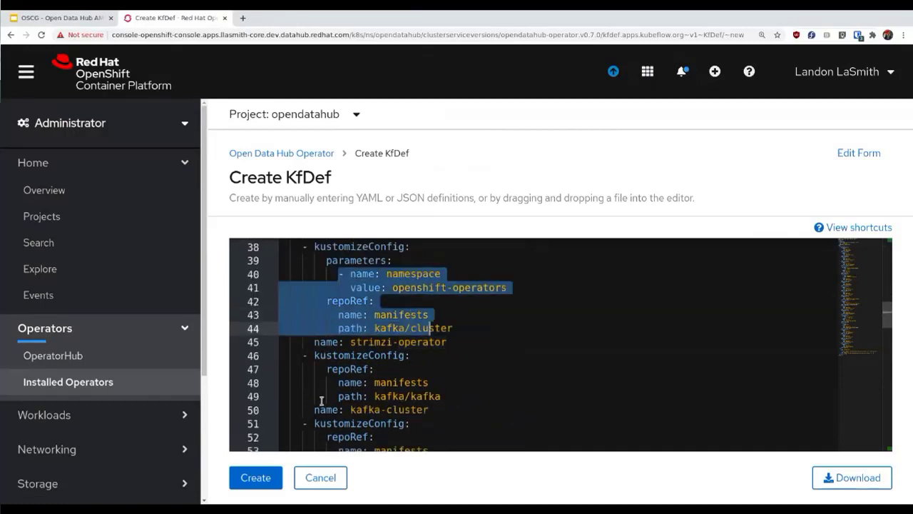